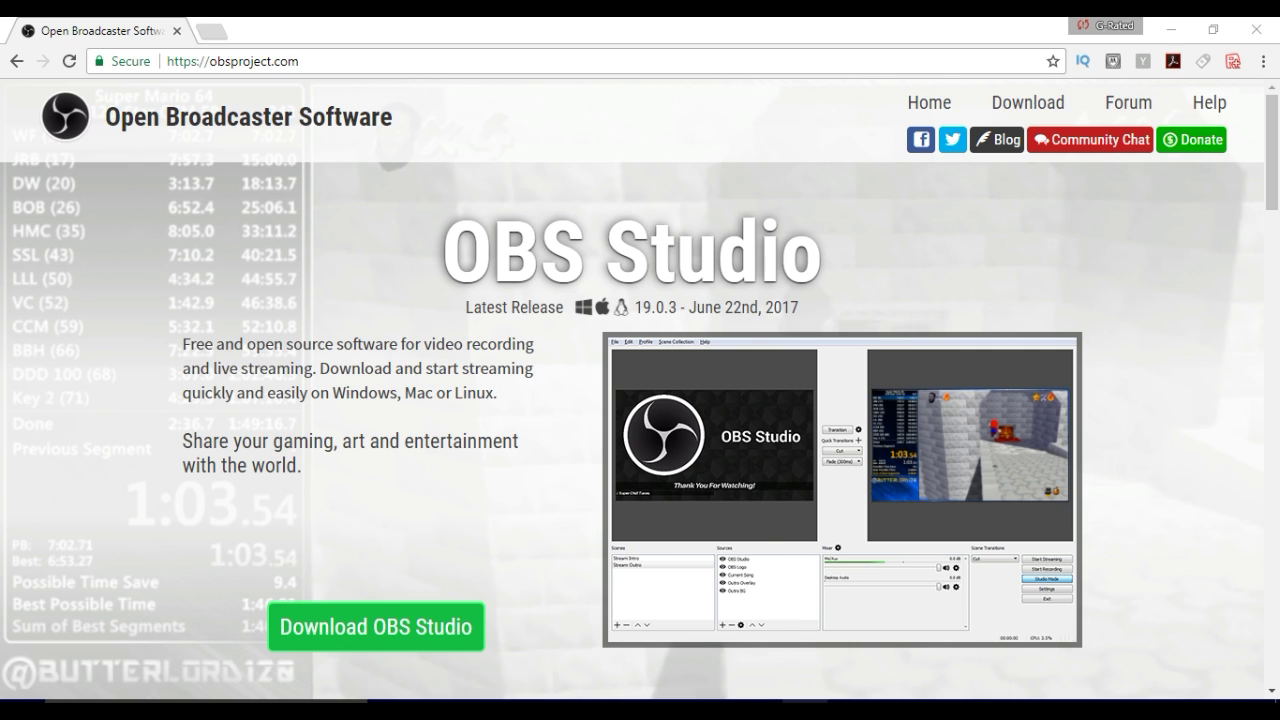
Bring OBS Studio forward and start adding a source to the empty Tutorials scene
left_click(805, 710)
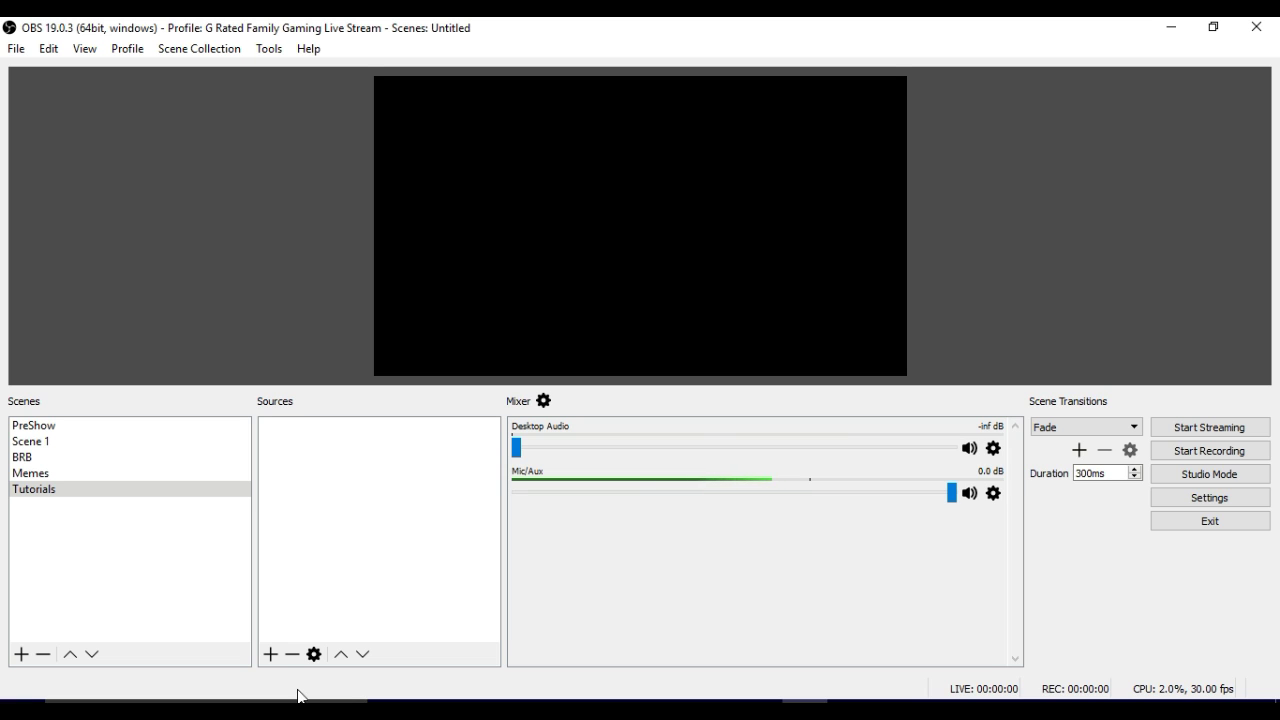
left_click(271, 656)
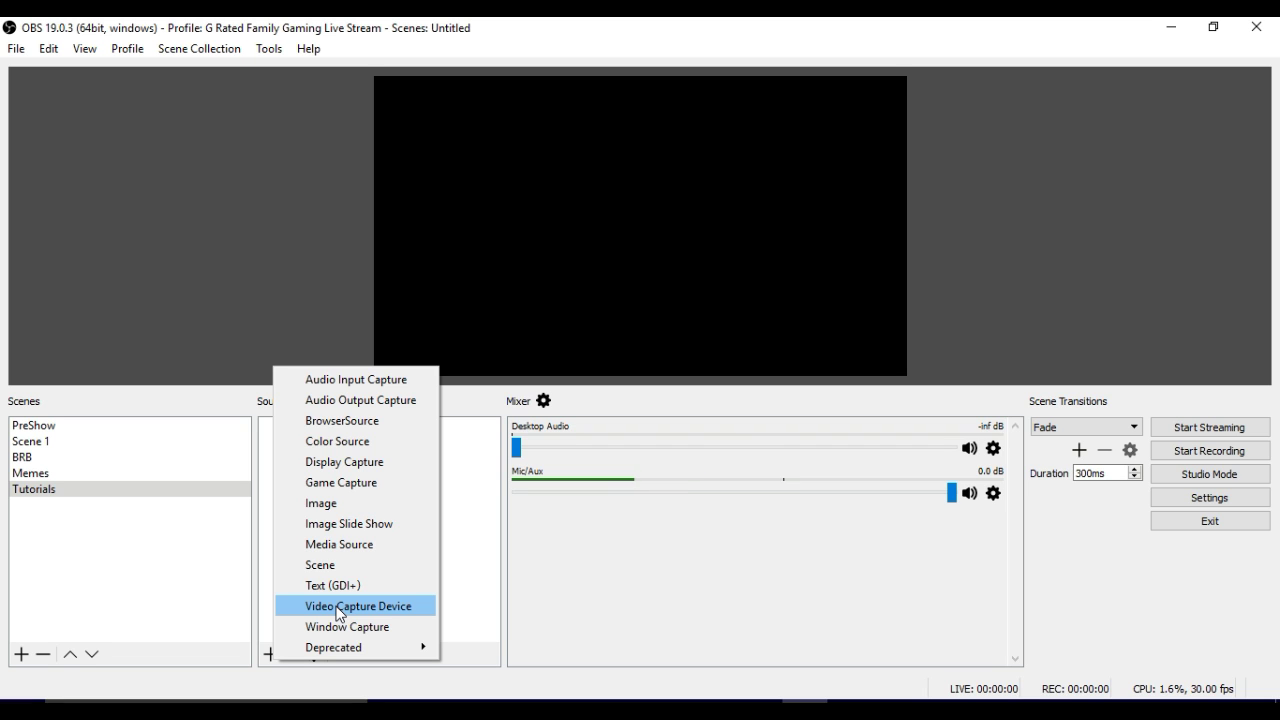
Create a Video Capture Device source named 'webcam' and accept its C922 Pro Stream Webcam settings
left_click(340, 606)
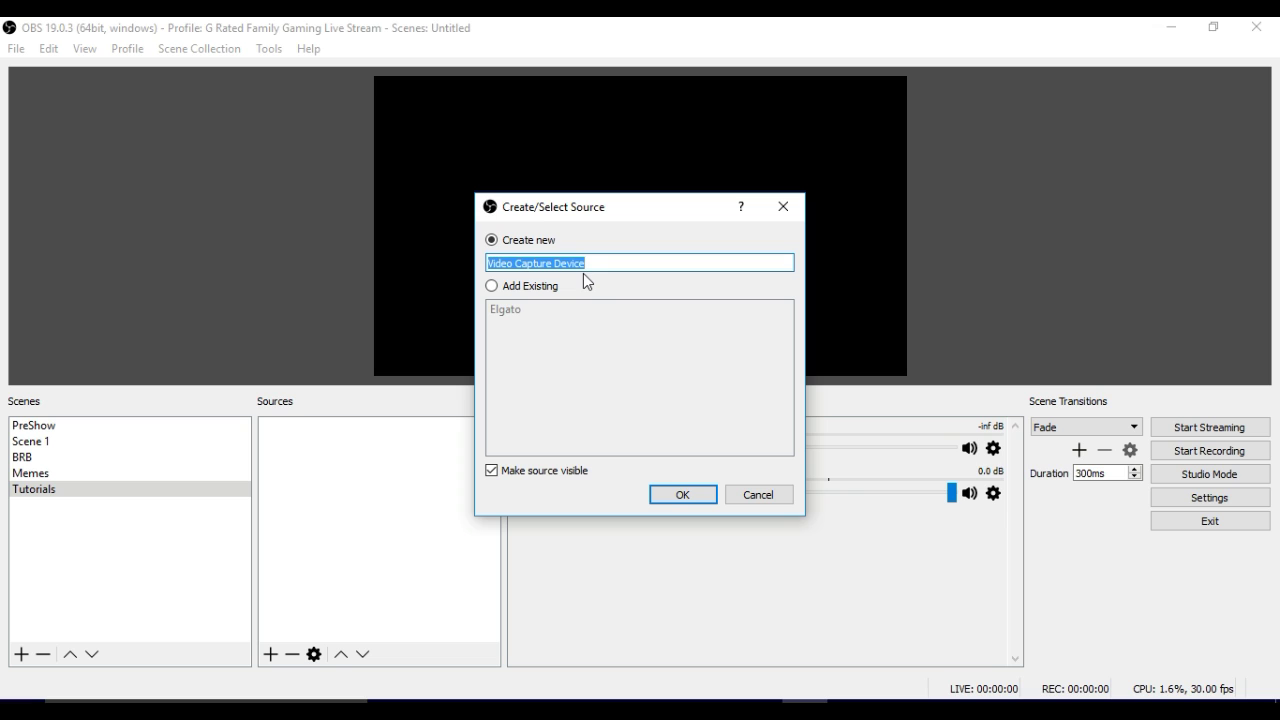
type("webcam")
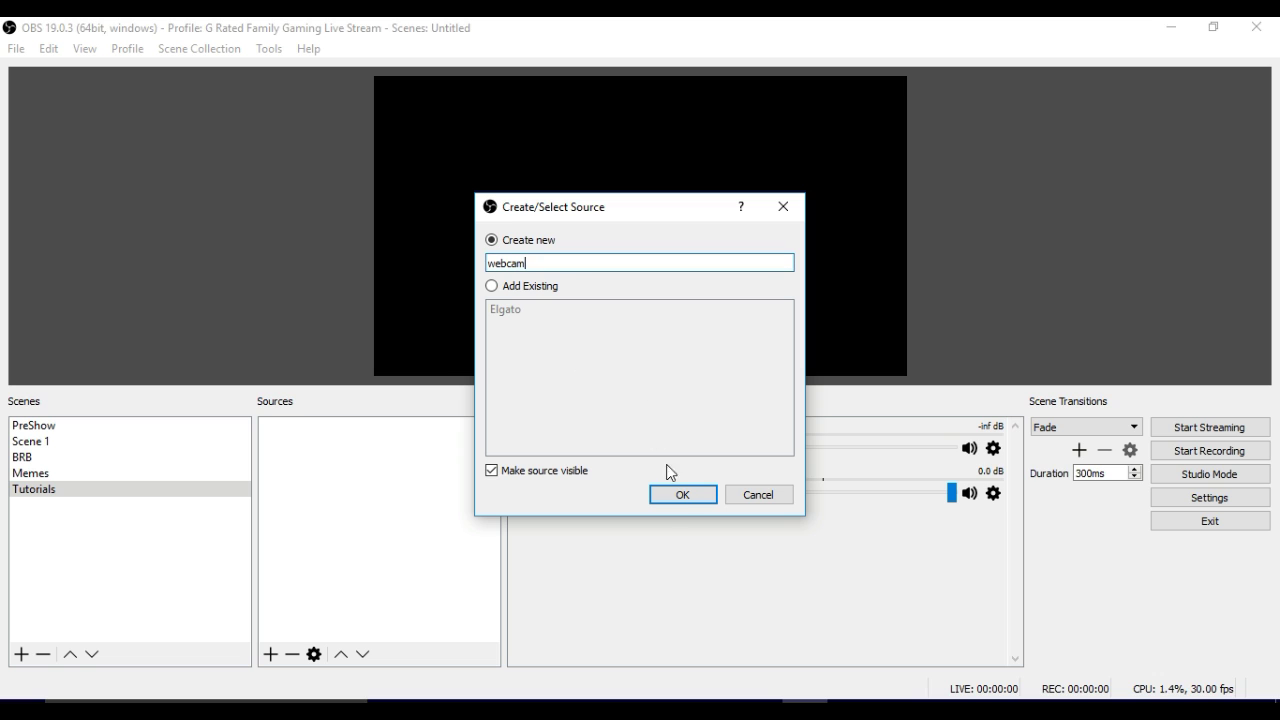
left_click(684, 499)
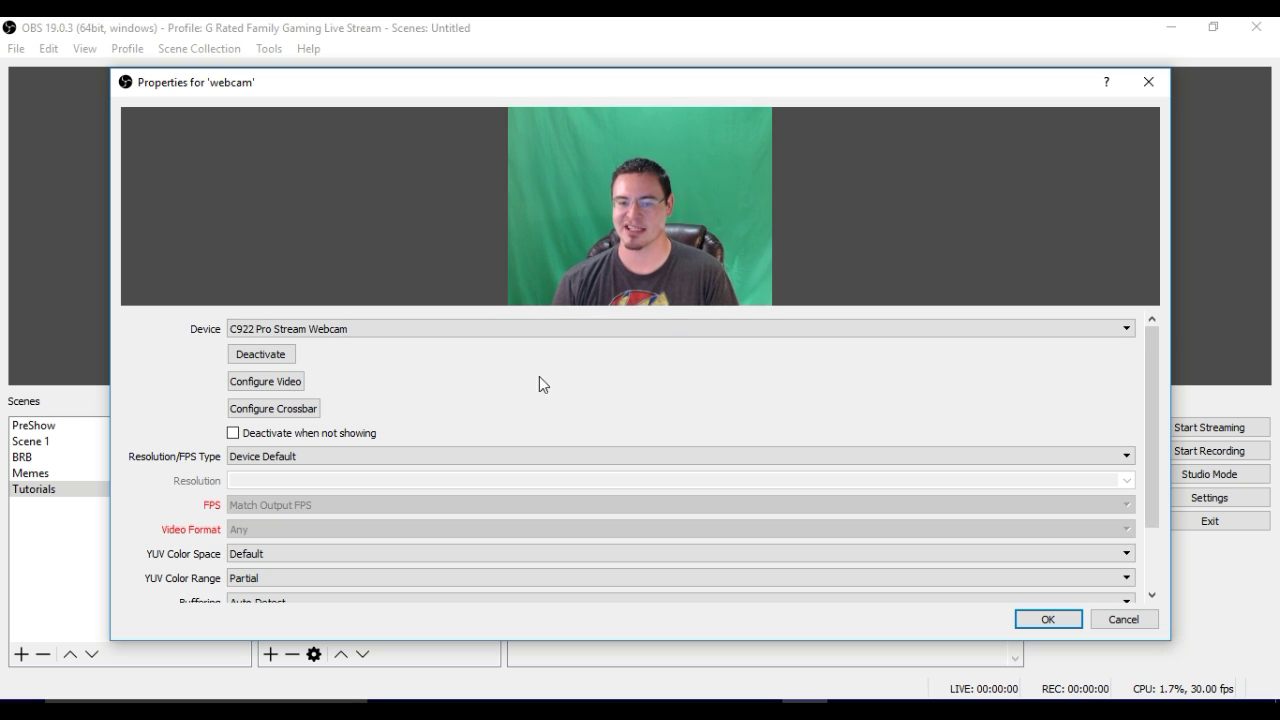
scroll(502, 360, "down", 3)
scroll(502, 380, "up", 3)
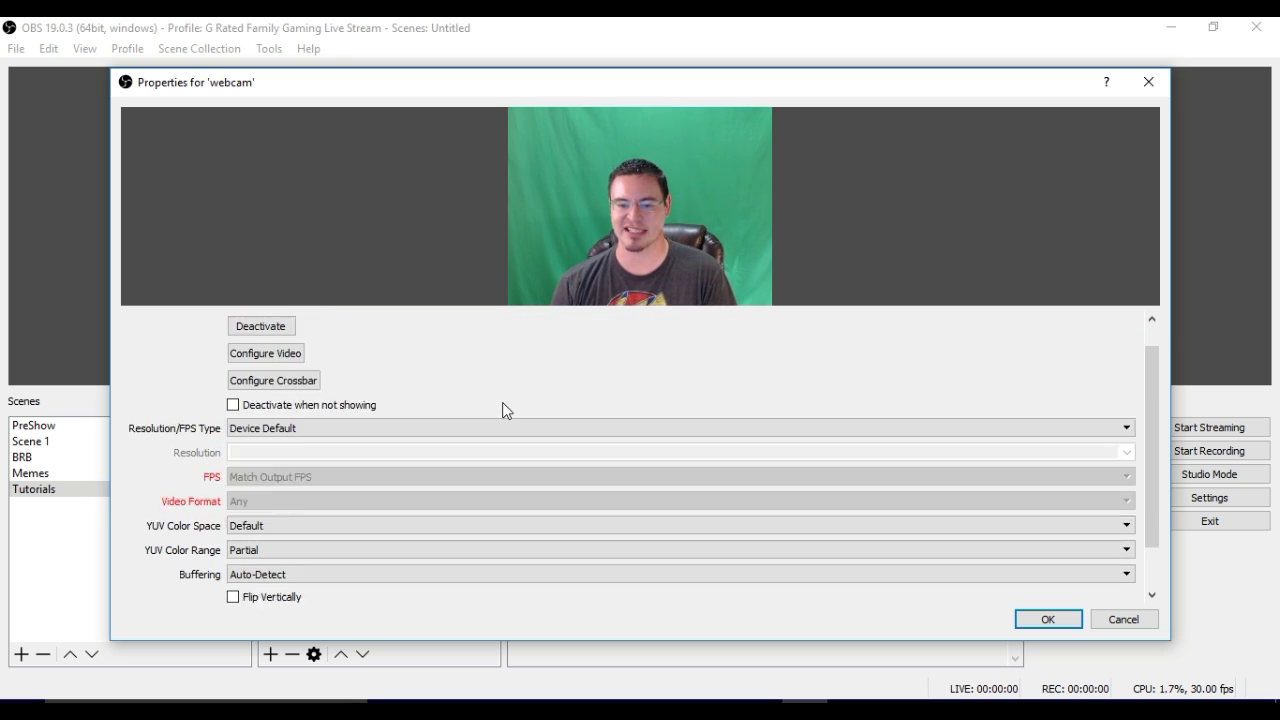
left_click(1036, 618)
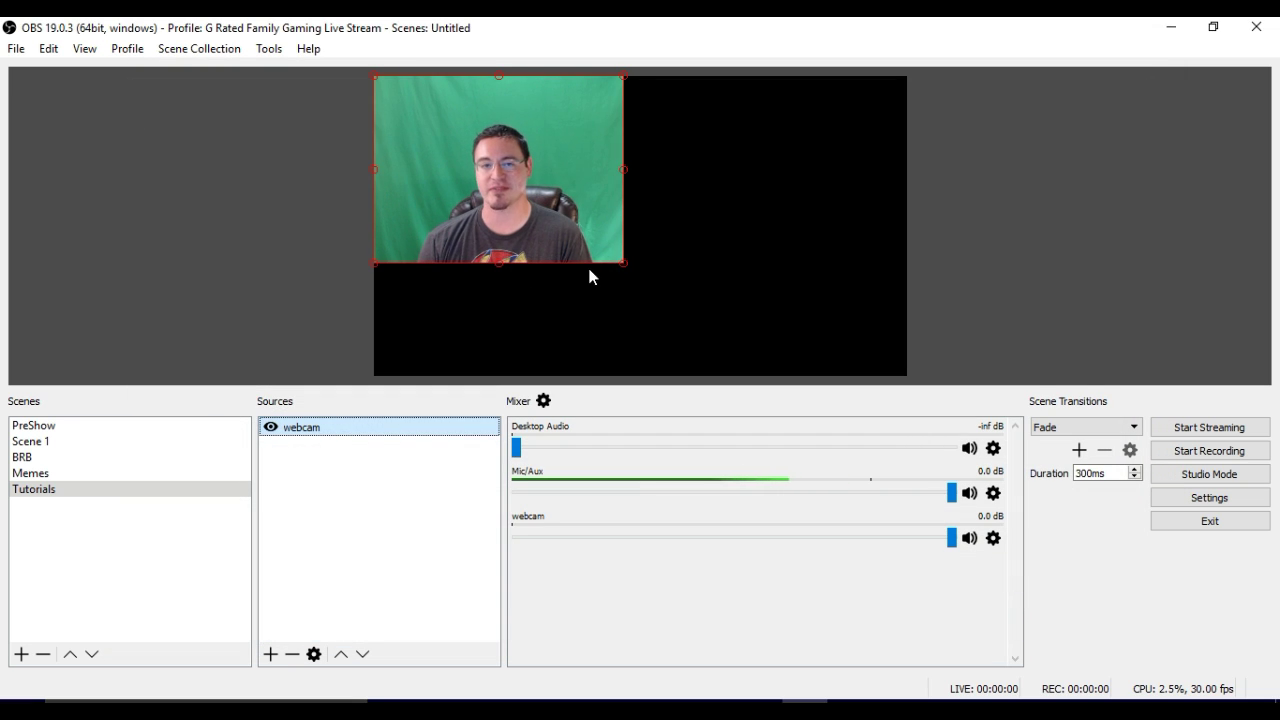
Enlarge the webcam feed to the full canvas height, centre it, and select it in Sources
left_click_drag(624, 264, 516, 191)
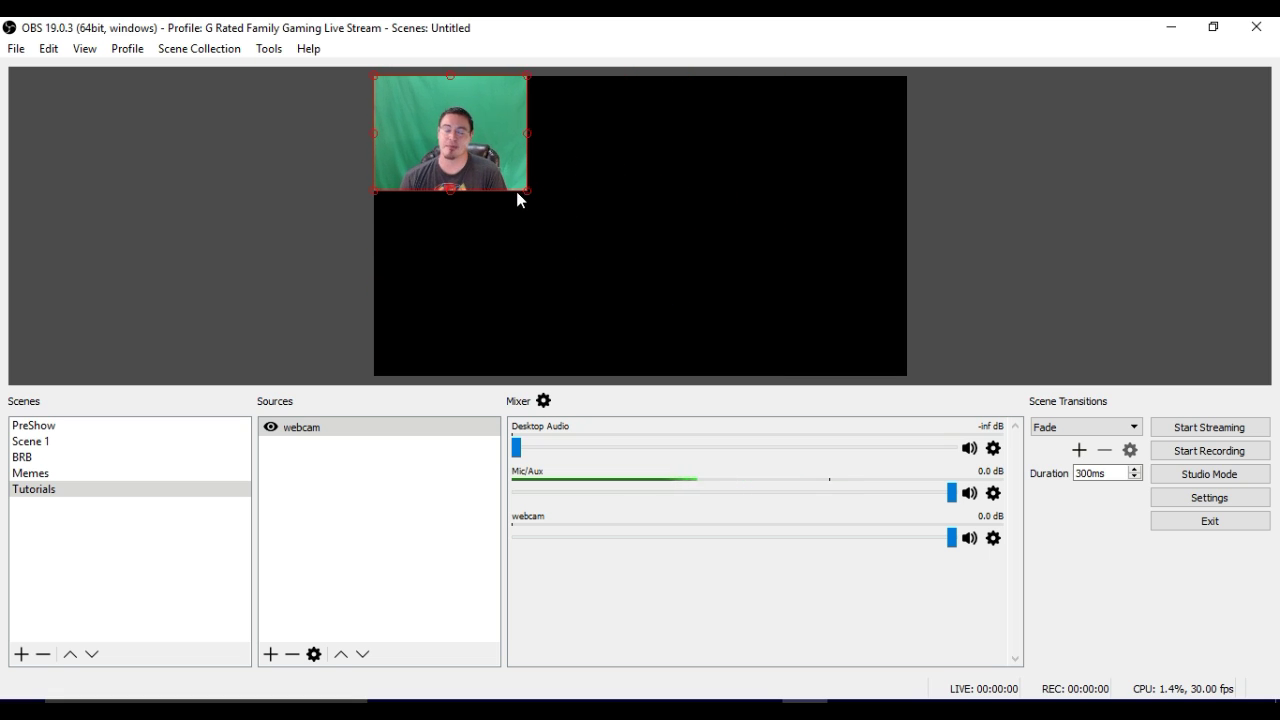
left_click_drag(501, 130, 703, 311)
left_click_drag(729, 263, 845, 117)
left_click_drag(800, 206, 714, 177)
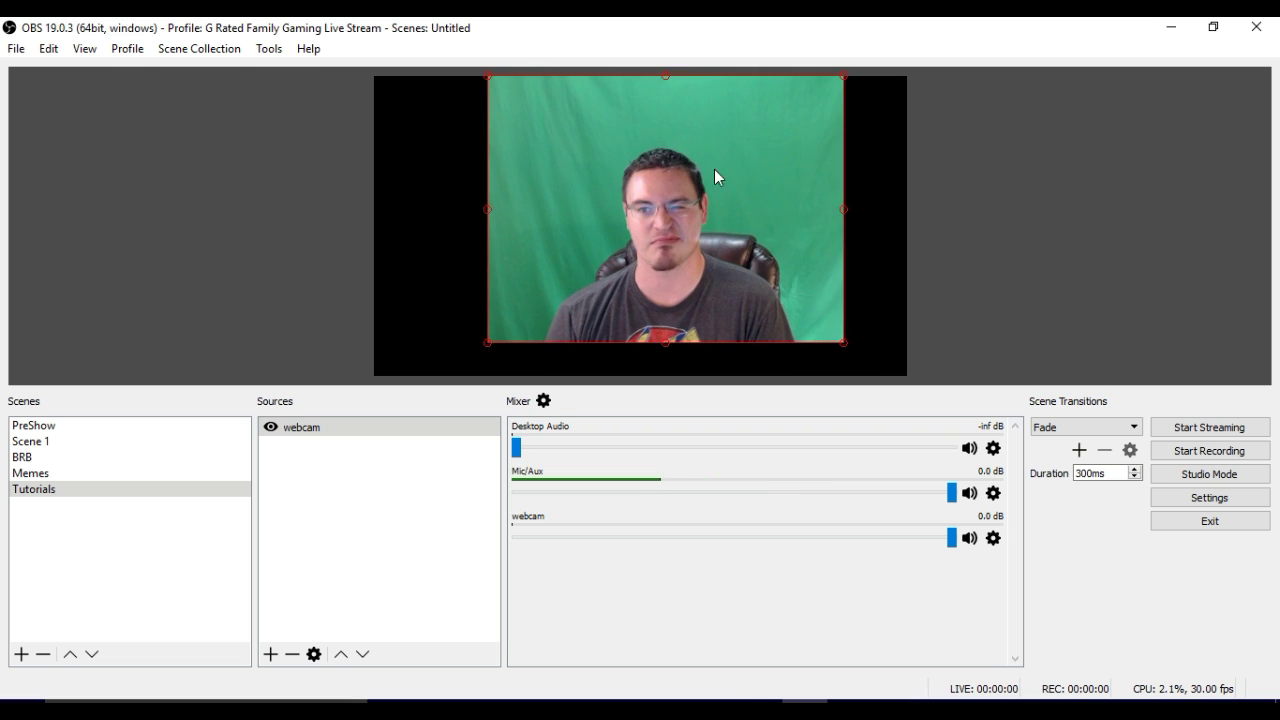
left_click_drag(845, 343, 887, 376)
left_click_drag(818, 323, 748, 323)
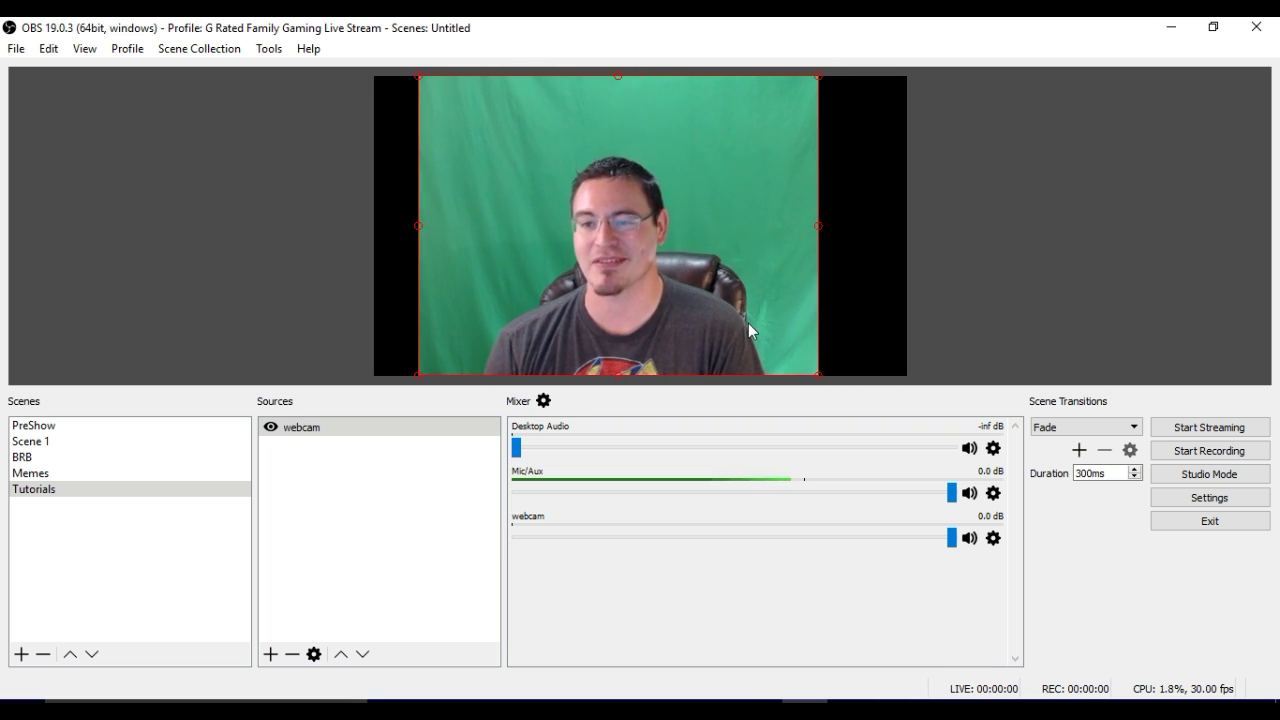
left_click(311, 430)
left_click(309, 431)
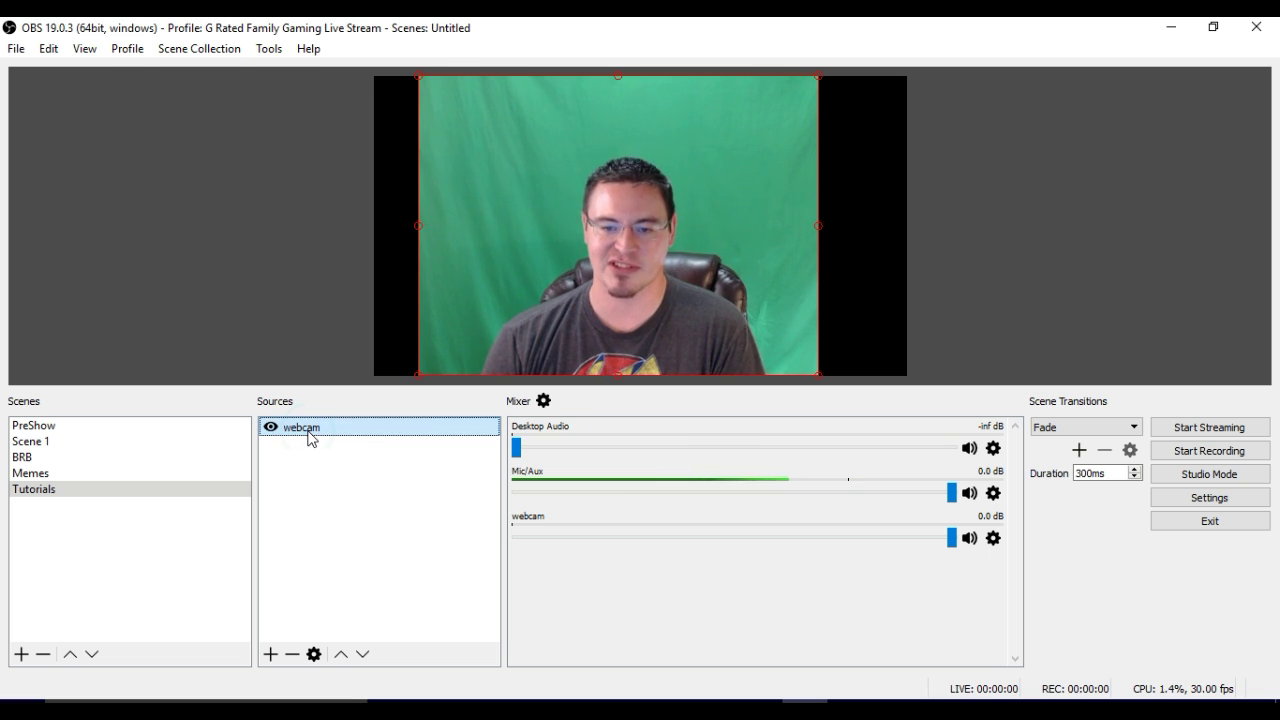
Add a Chroma Key effect filter named 'green screen' to the webcam source
right_click(311, 434)
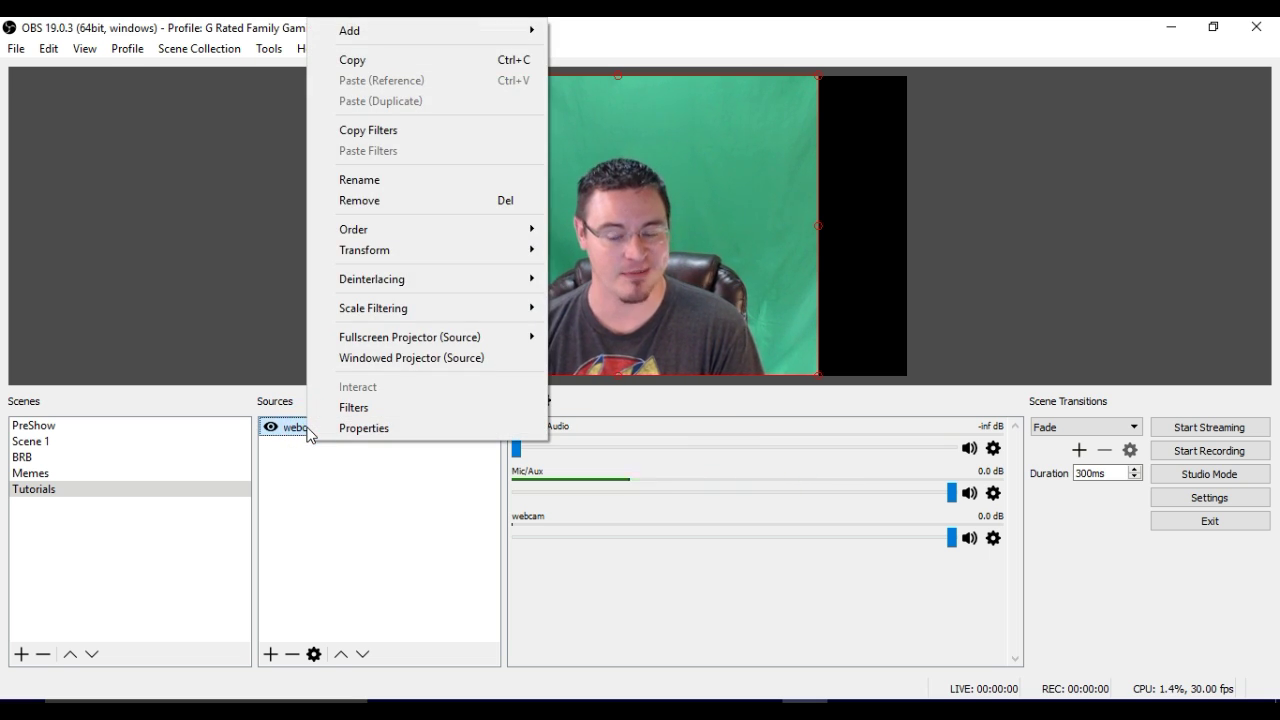
left_click(360, 410)
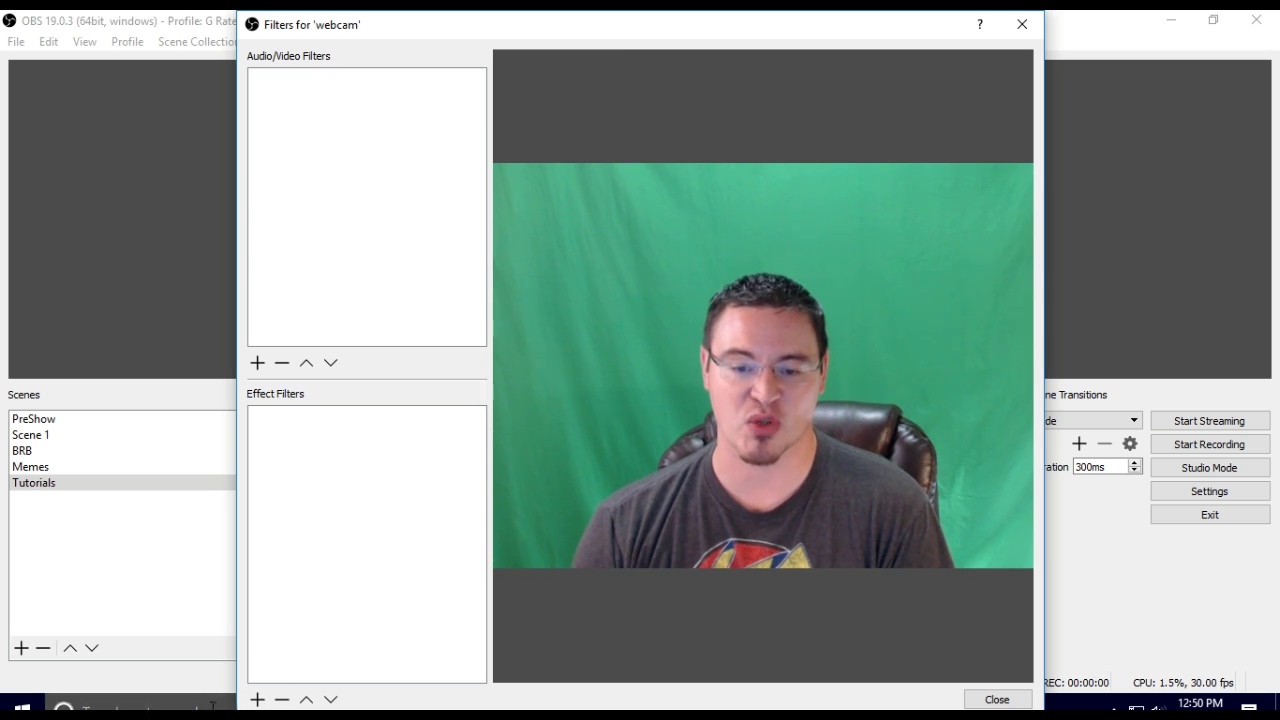
left_click(257, 700)
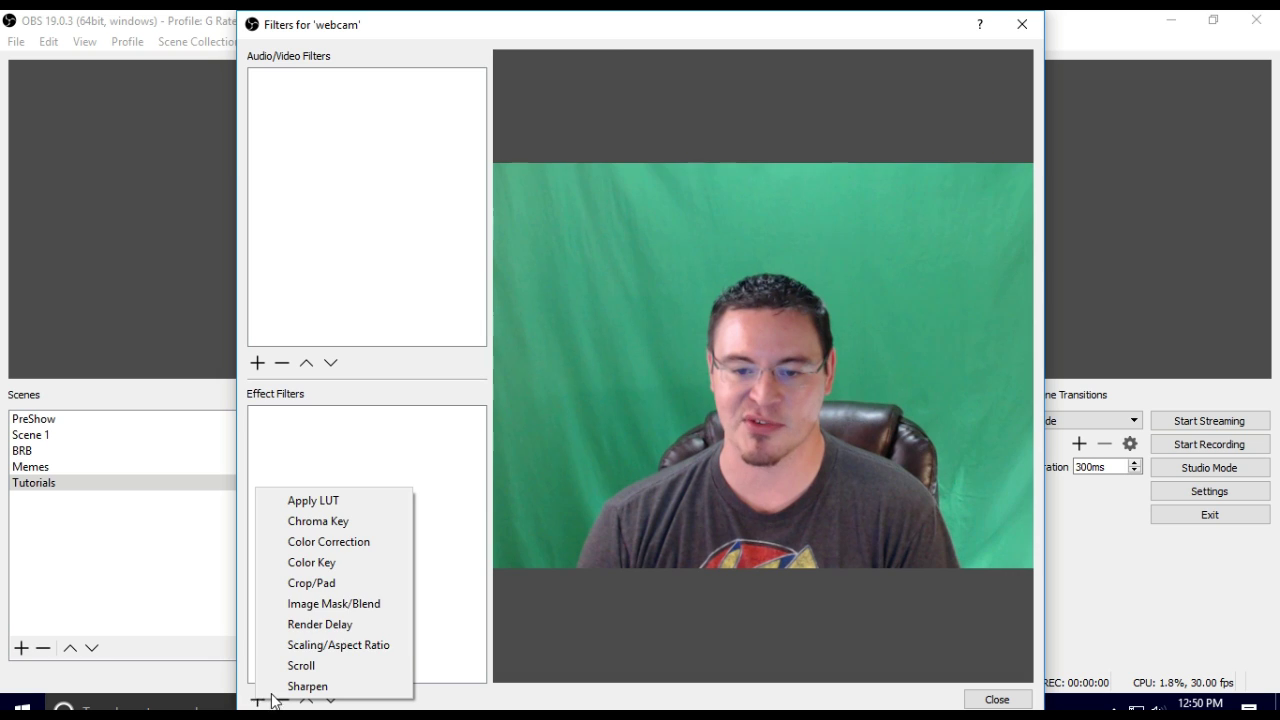
left_click(367, 521)
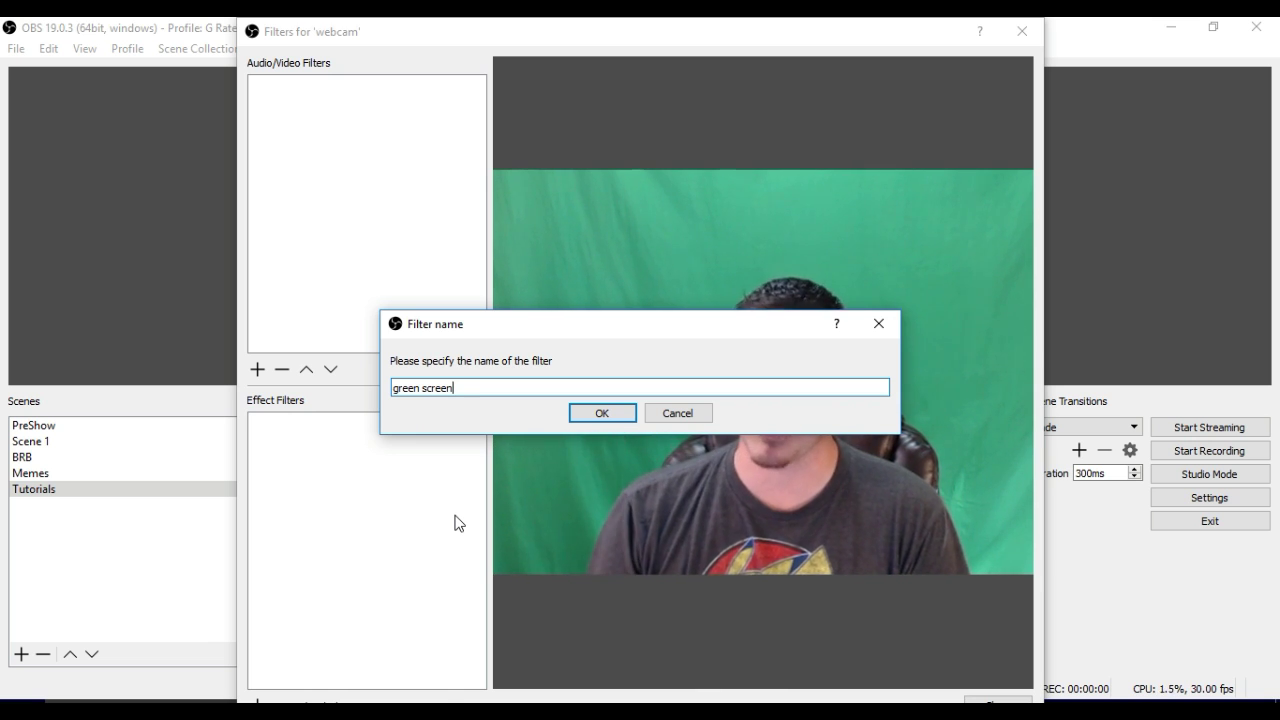
Confirm the 'green screen' filter and try Blue and Magenta as the key colour type
left_click(603, 411)
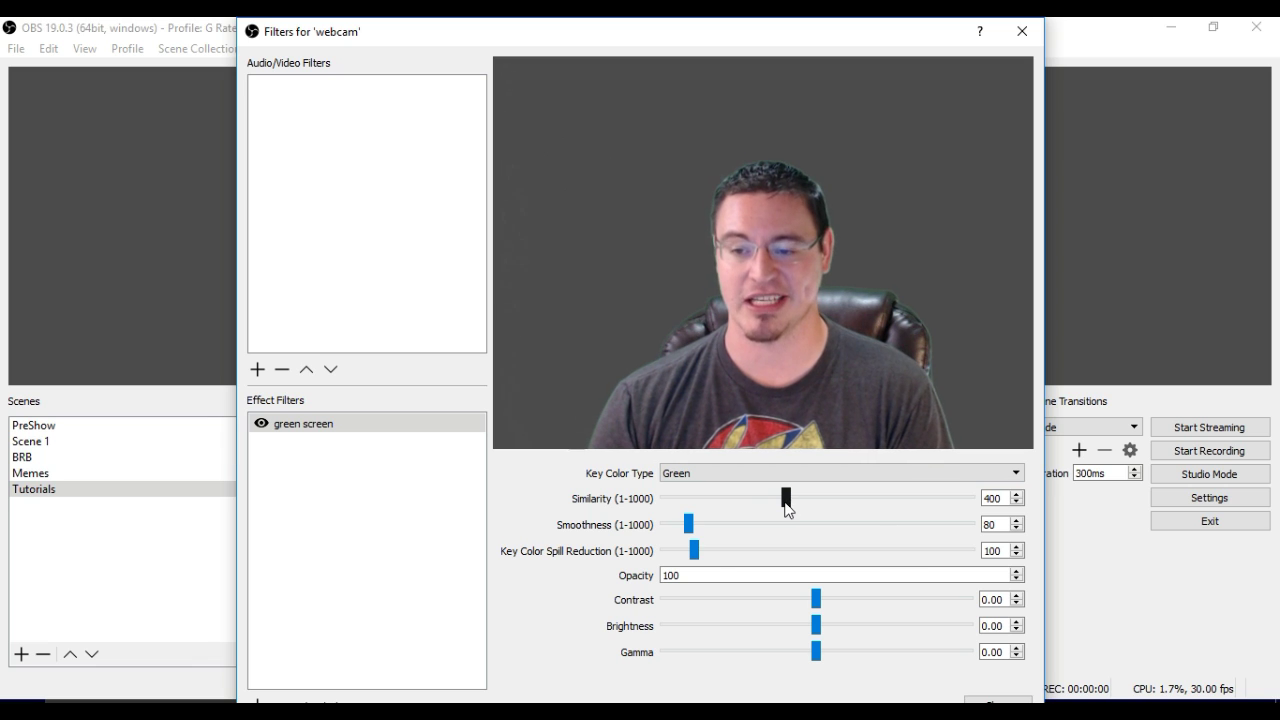
left_click(1004, 472)
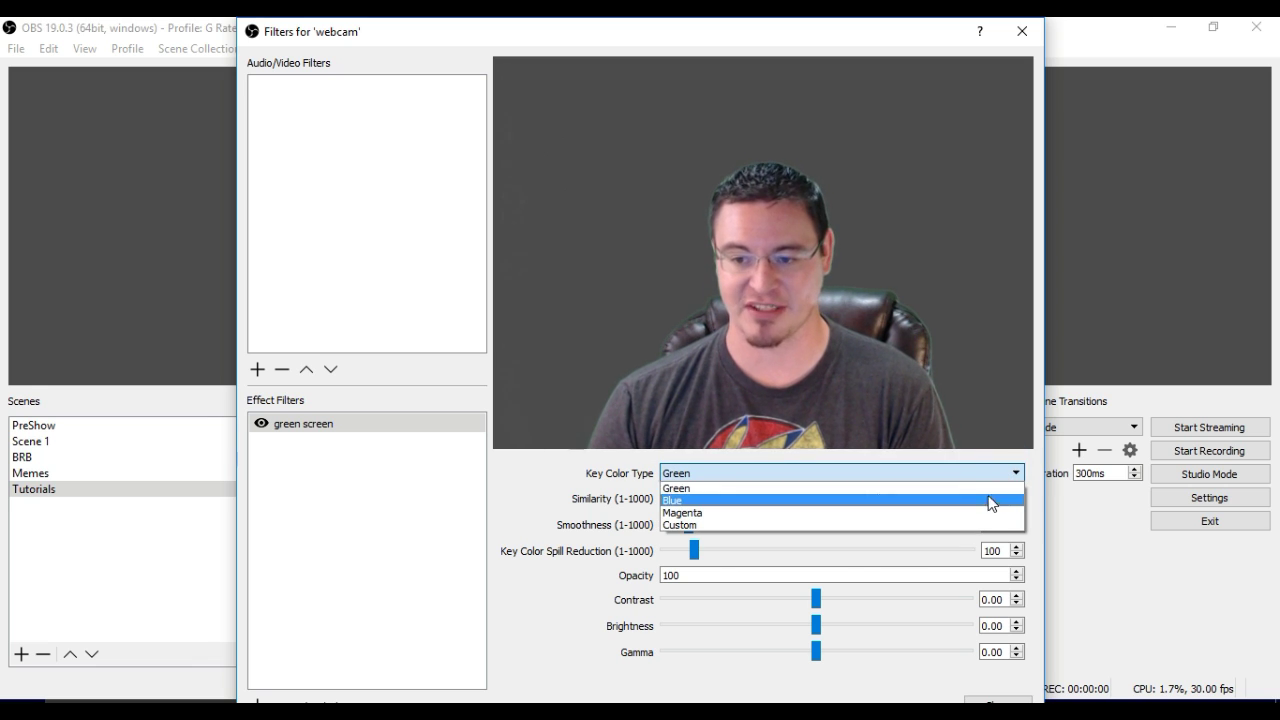
left_click(991, 500)
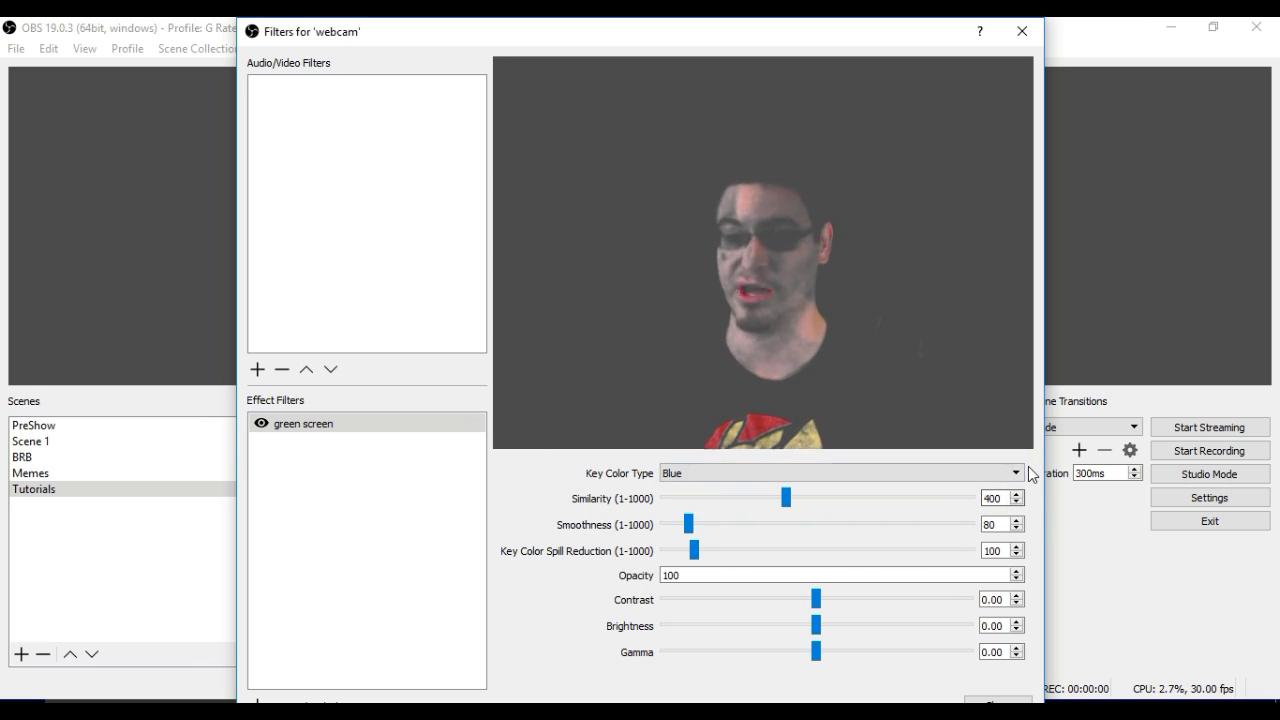
left_click(1016, 473)
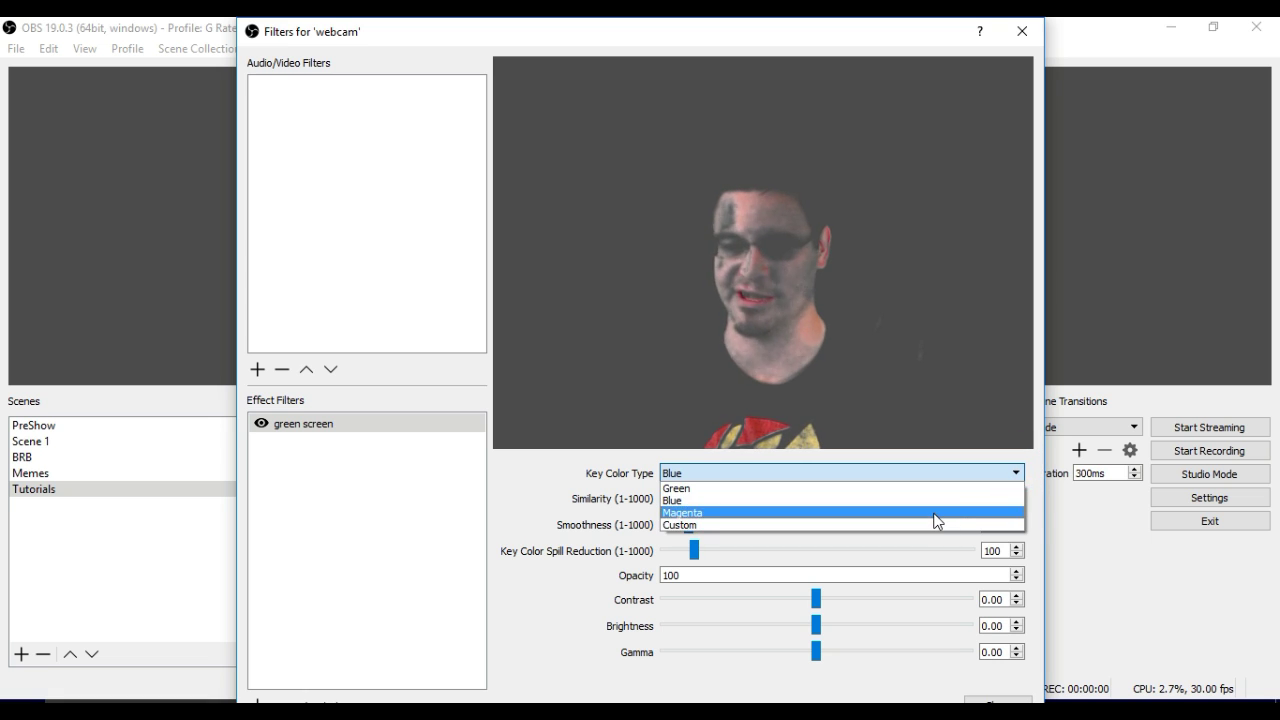
left_click(934, 512)
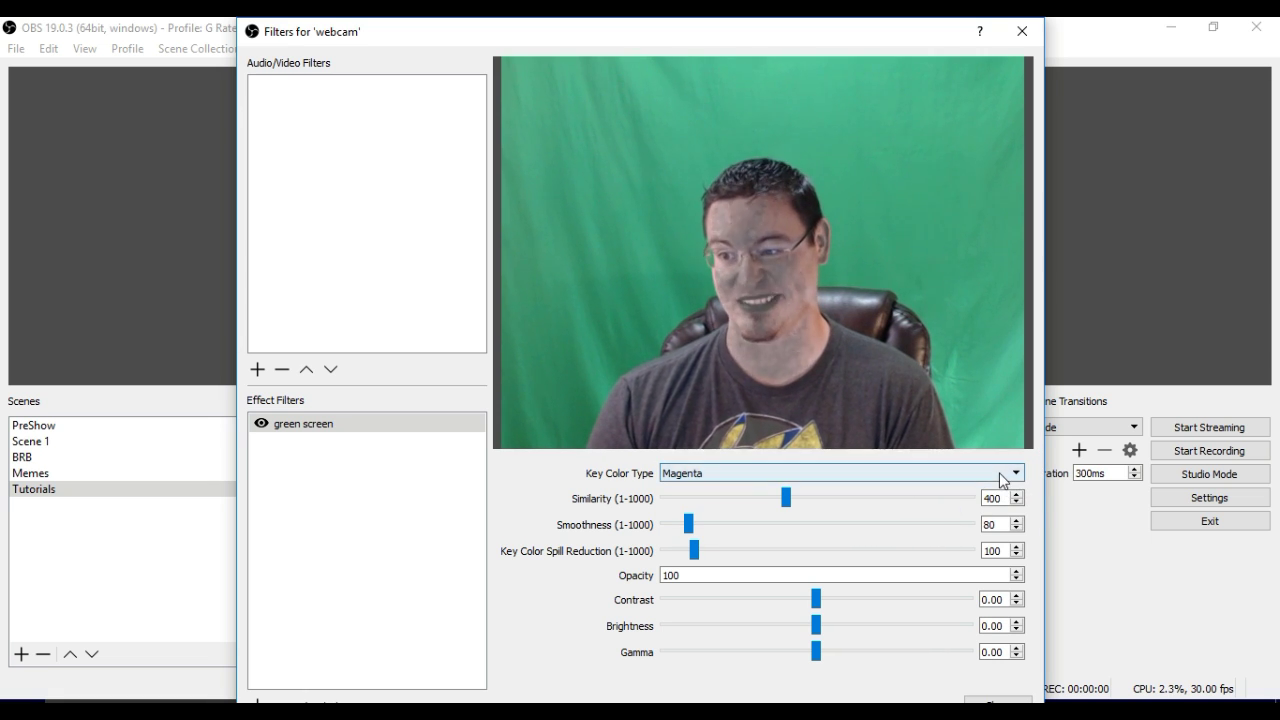
Try the Custom key colour, cancel the colour chooser unchanged, and return to Green
left_click(1000, 476)
left_click(968, 526)
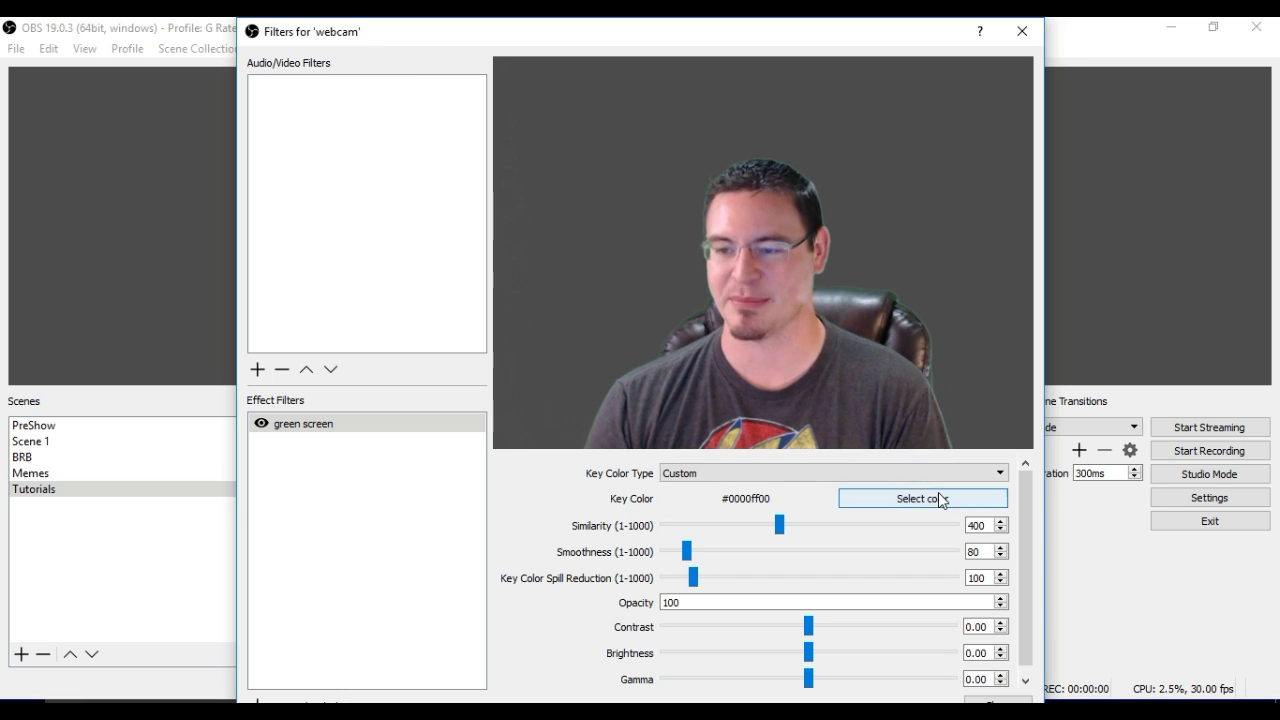
left_click(938, 497)
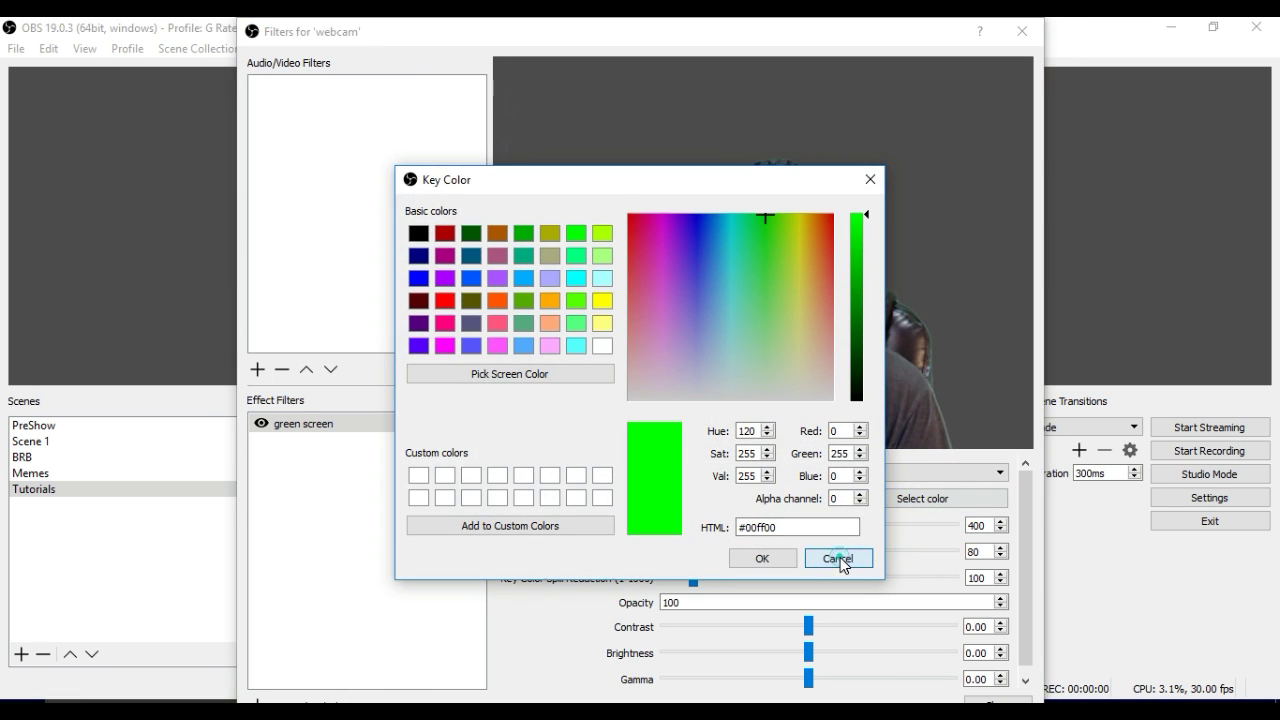
left_click(840, 559)
left_click(993, 476)
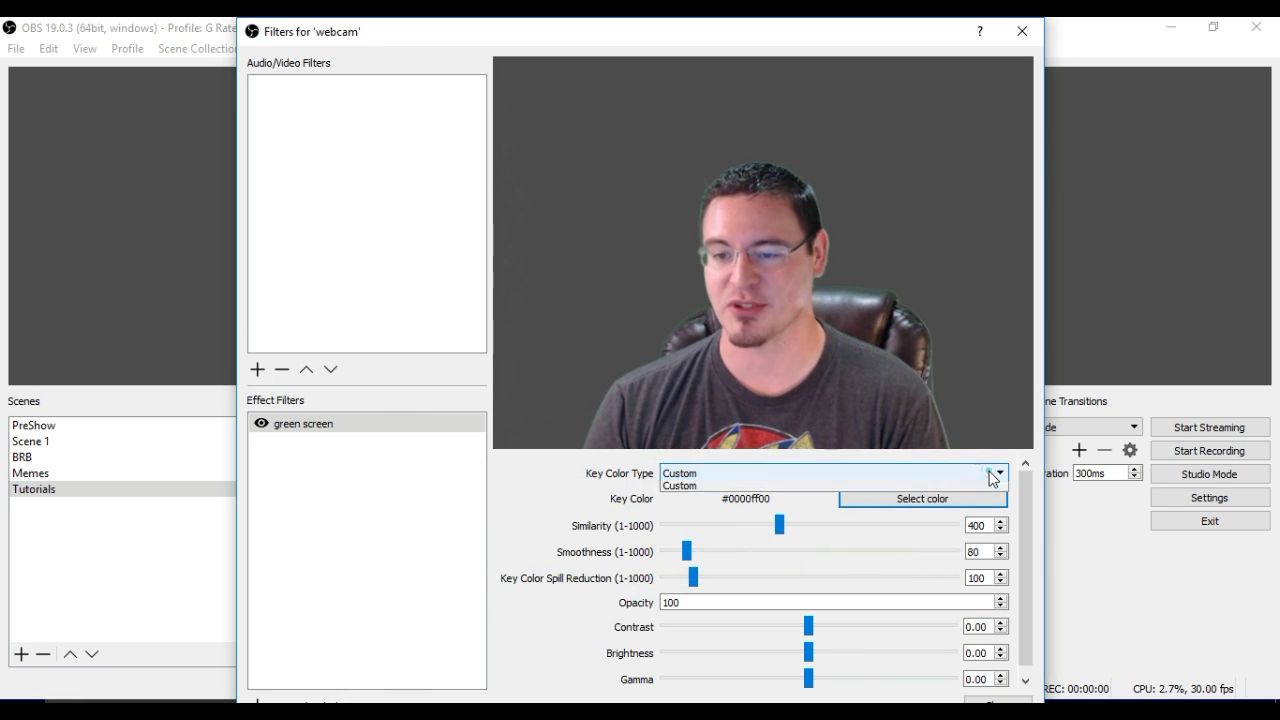
left_click(857, 490)
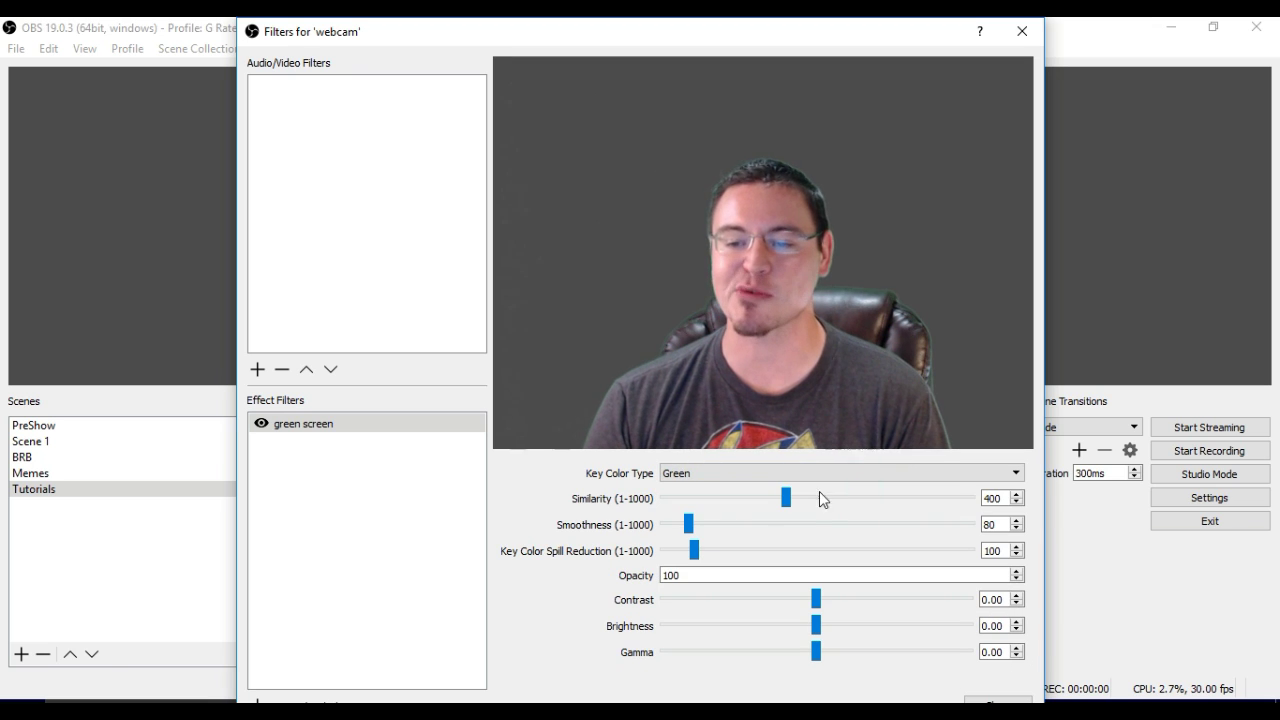
Test Similarity values from about 418 up to 507 and back down while watching the keyed preview
mouse_move(786, 497)
left_mouse_down()
mouse_move(657, 487)
mouse_move(995, 500)
mouse_move(1017, 525)
mouse_move(754, 500)
mouse_move(779, 499)
left_mouse_up()
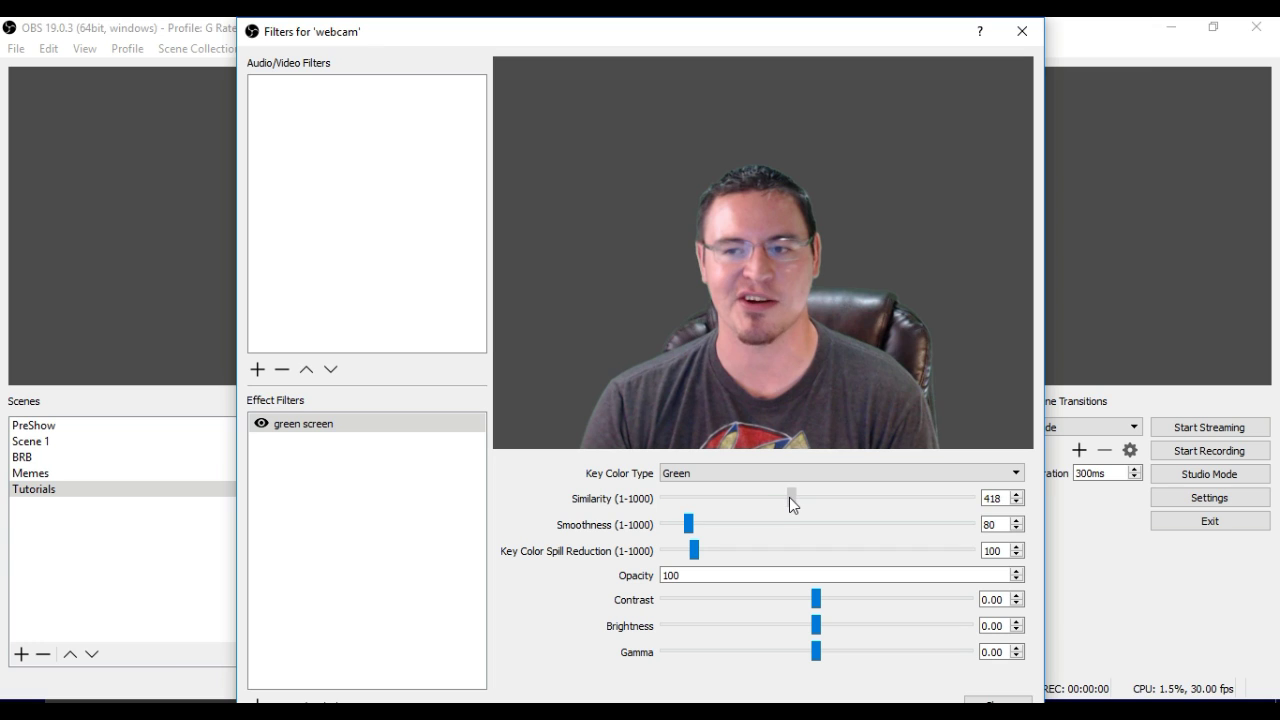
left_click_drag(790, 503, 798, 504)
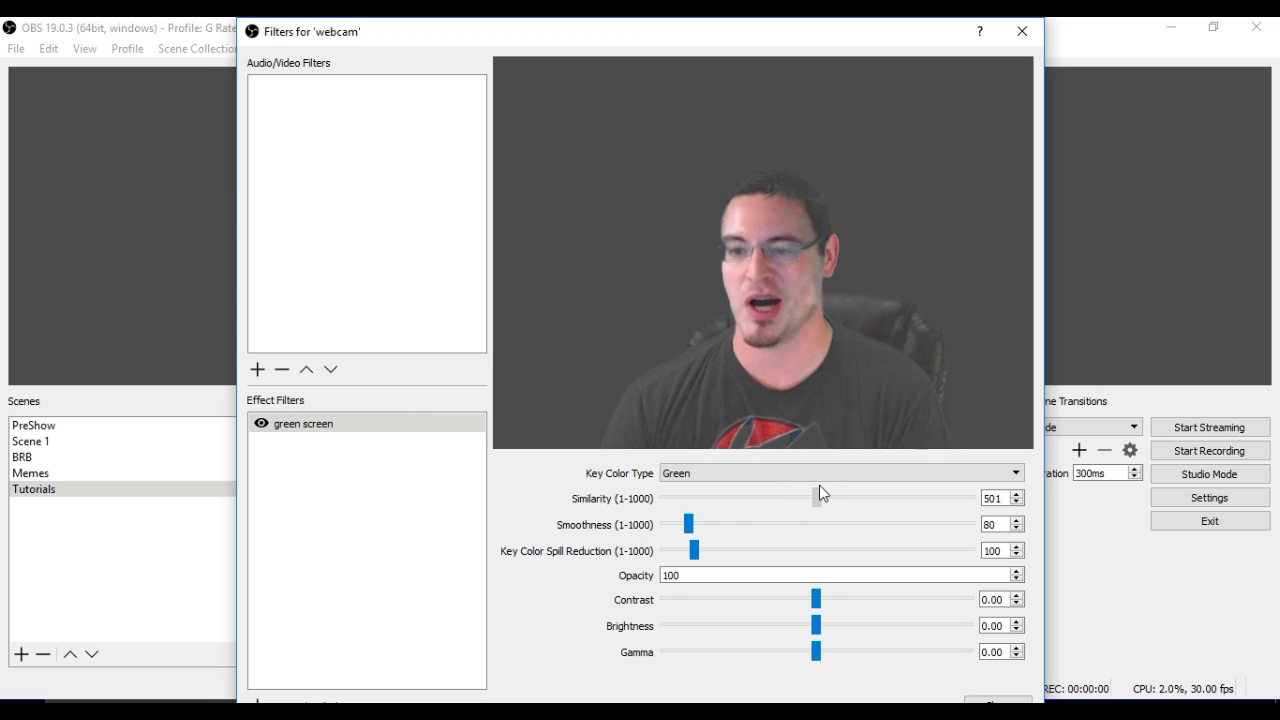
left_click_drag(819, 485, 821, 484)
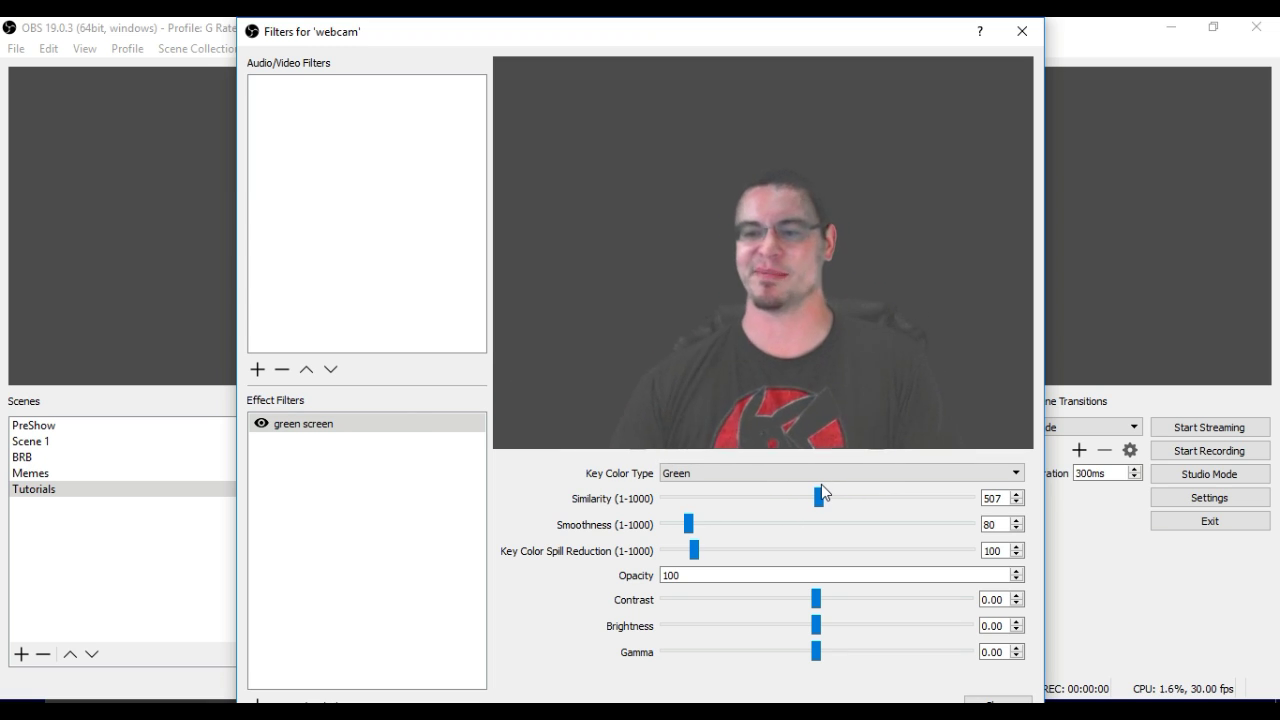
left_click_drag(820, 494, 806, 497)
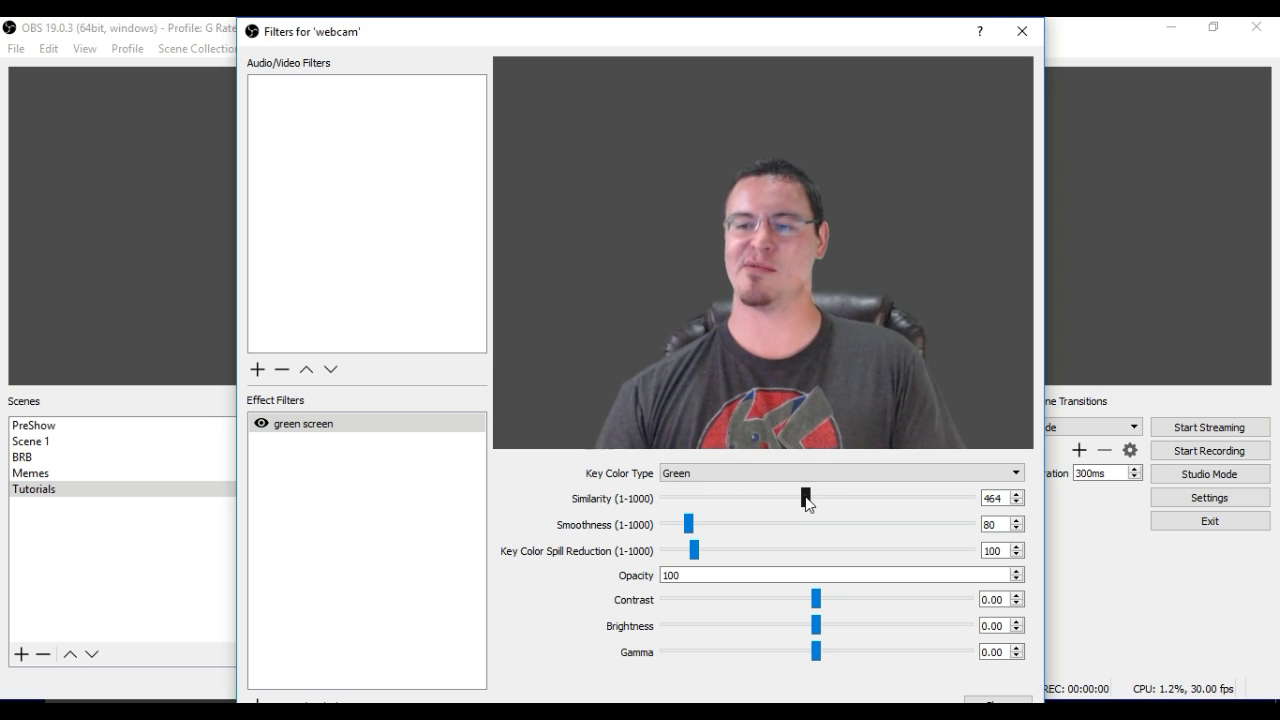
left_click_drag(806, 499, 786, 496)
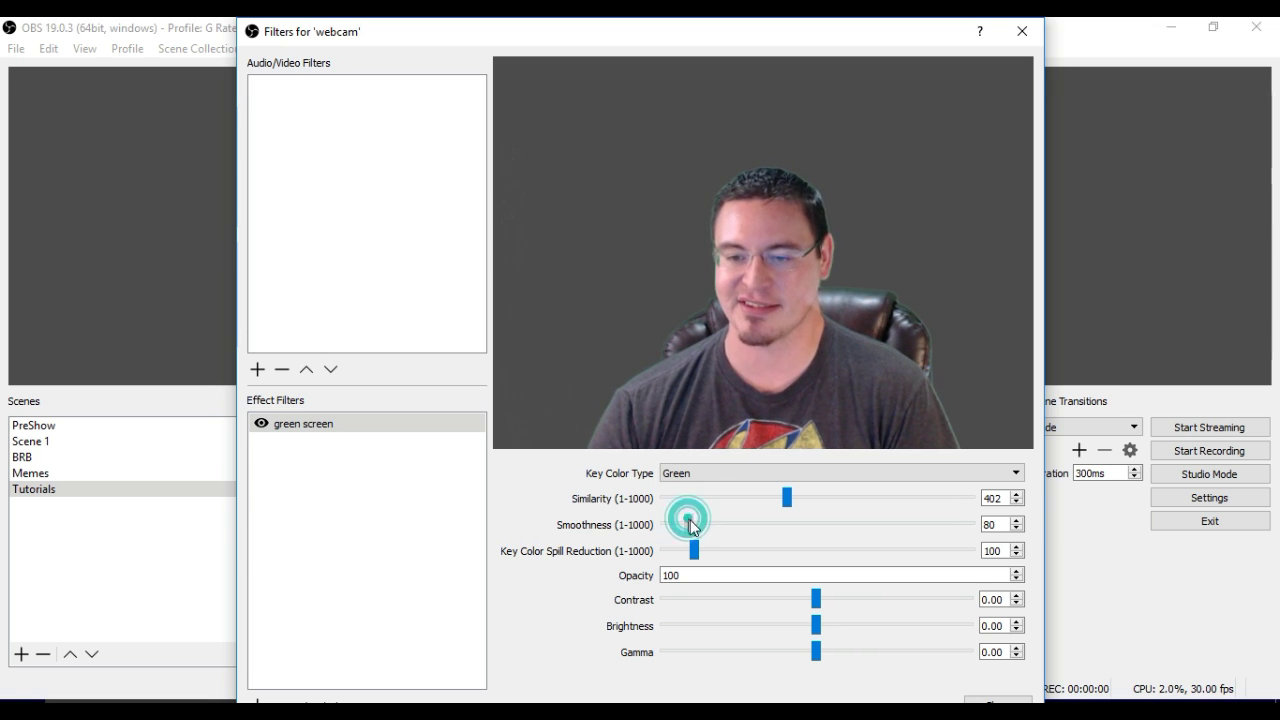
Tune Smoothness 26, Spill Reduction 29, Contrast -0.22, Brightness -0.02, Gamma -0.09, Similarity 436
left_click_drag(690, 520, 697, 555)
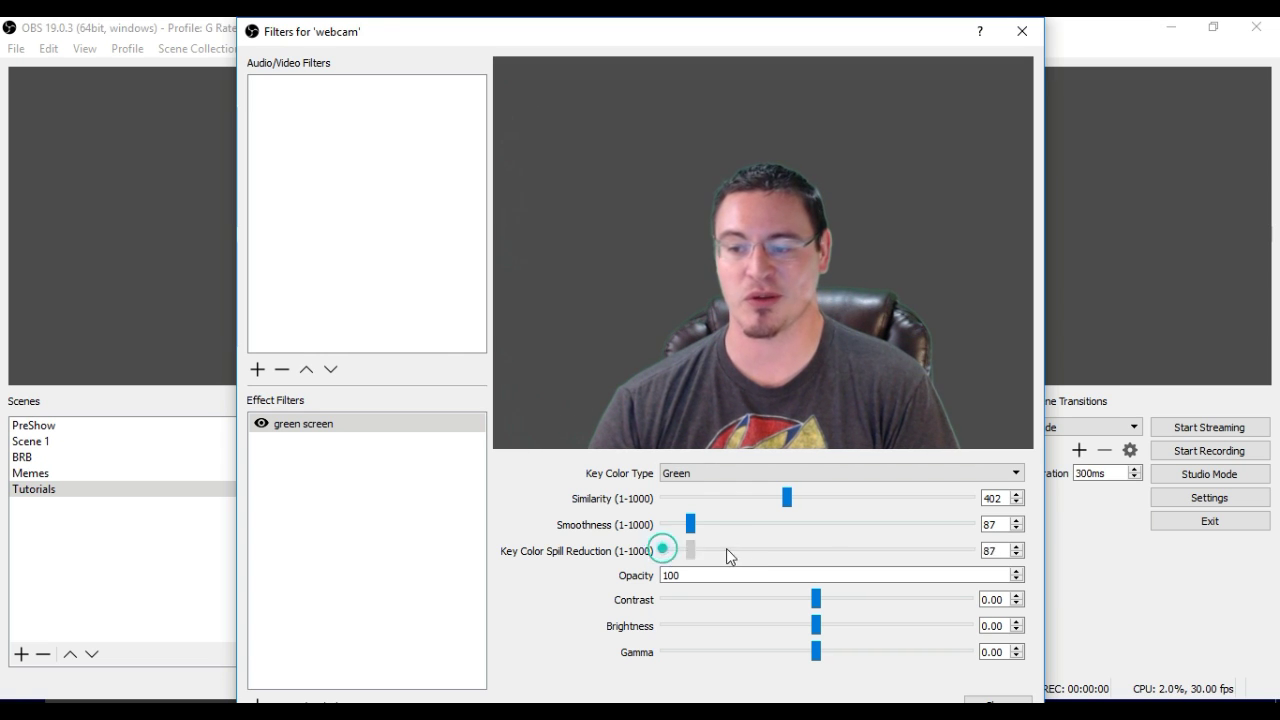
left_click_drag(727, 550, 700, 545)
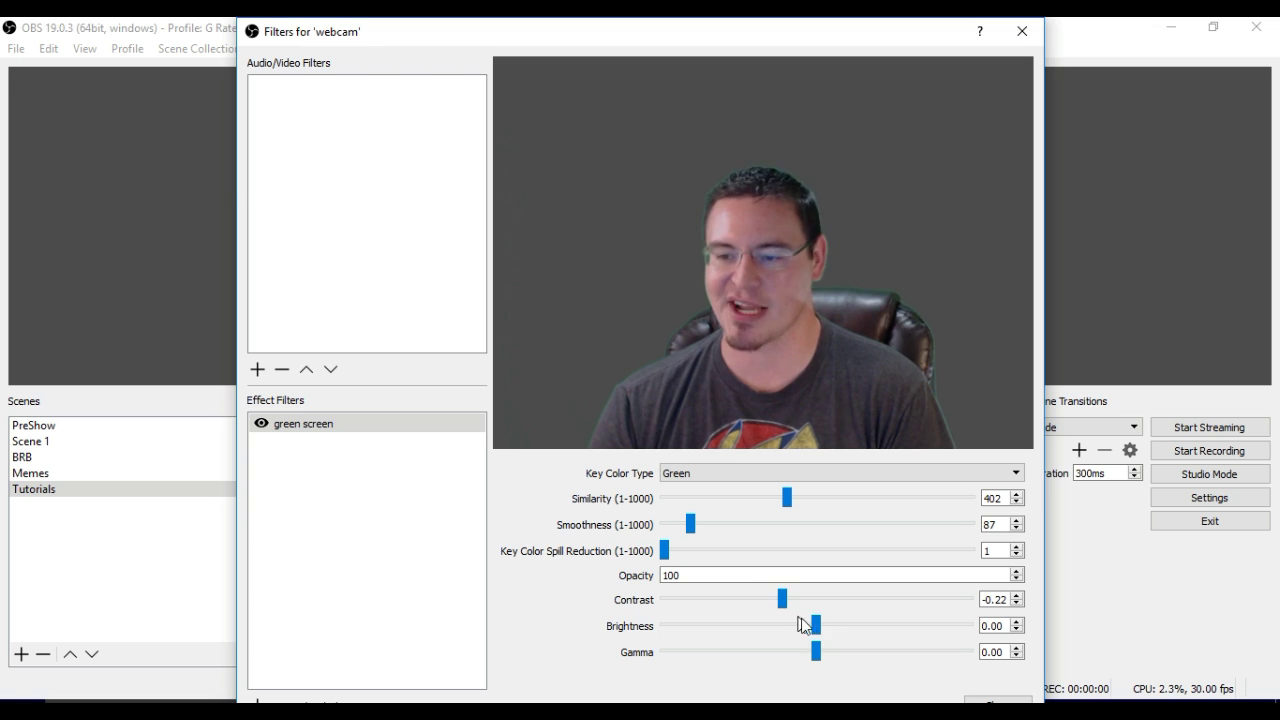
left_click_drag(816, 626, 828, 628)
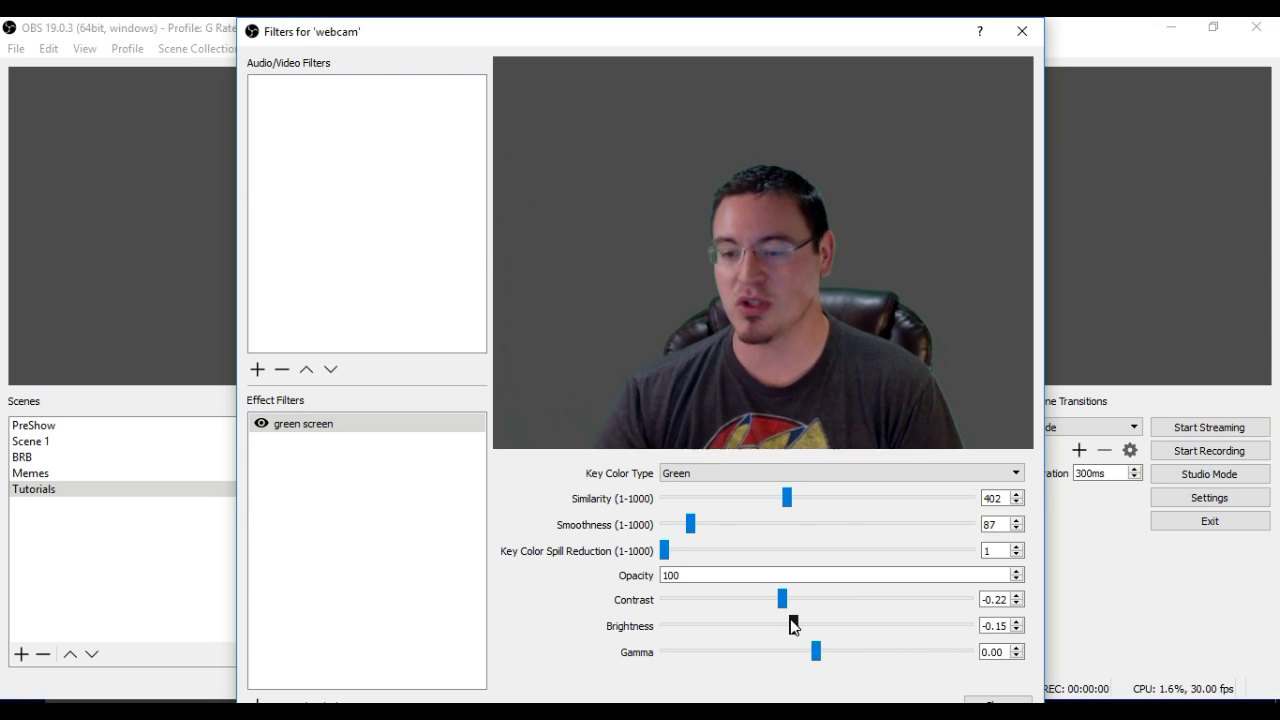
left_click_drag(790, 619, 773, 656)
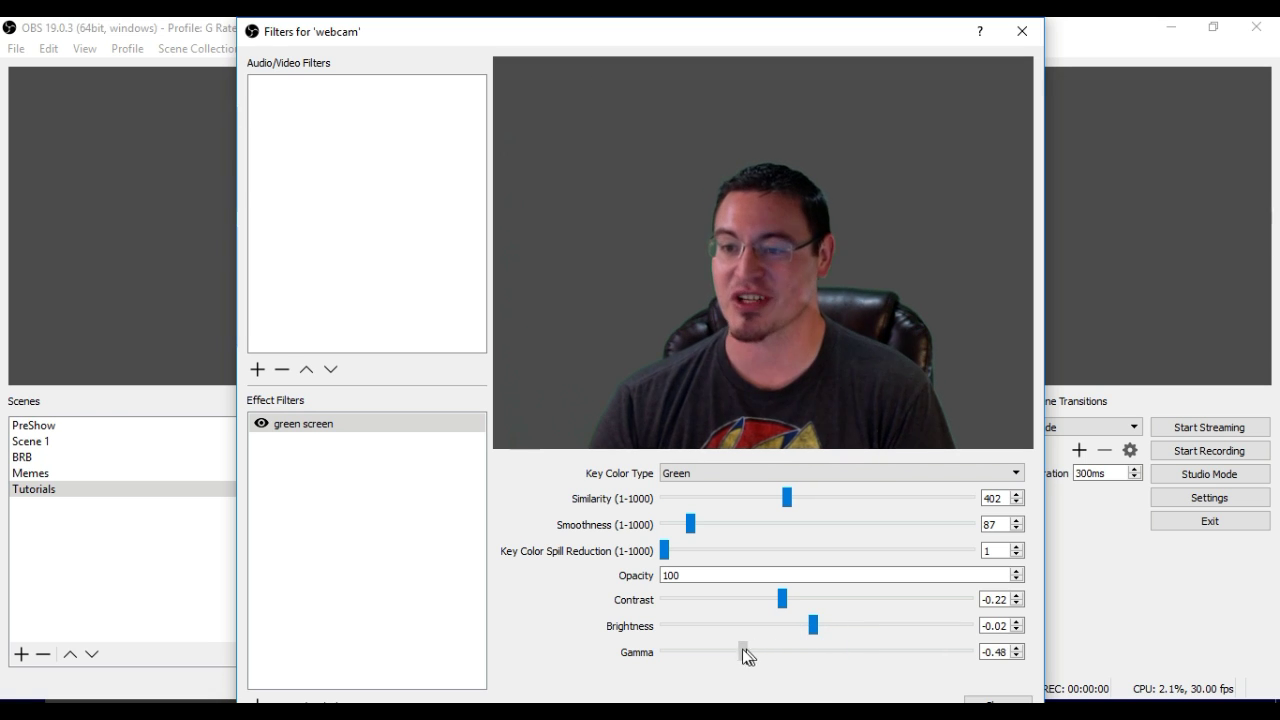
left_click_drag(660, 645, 808, 650)
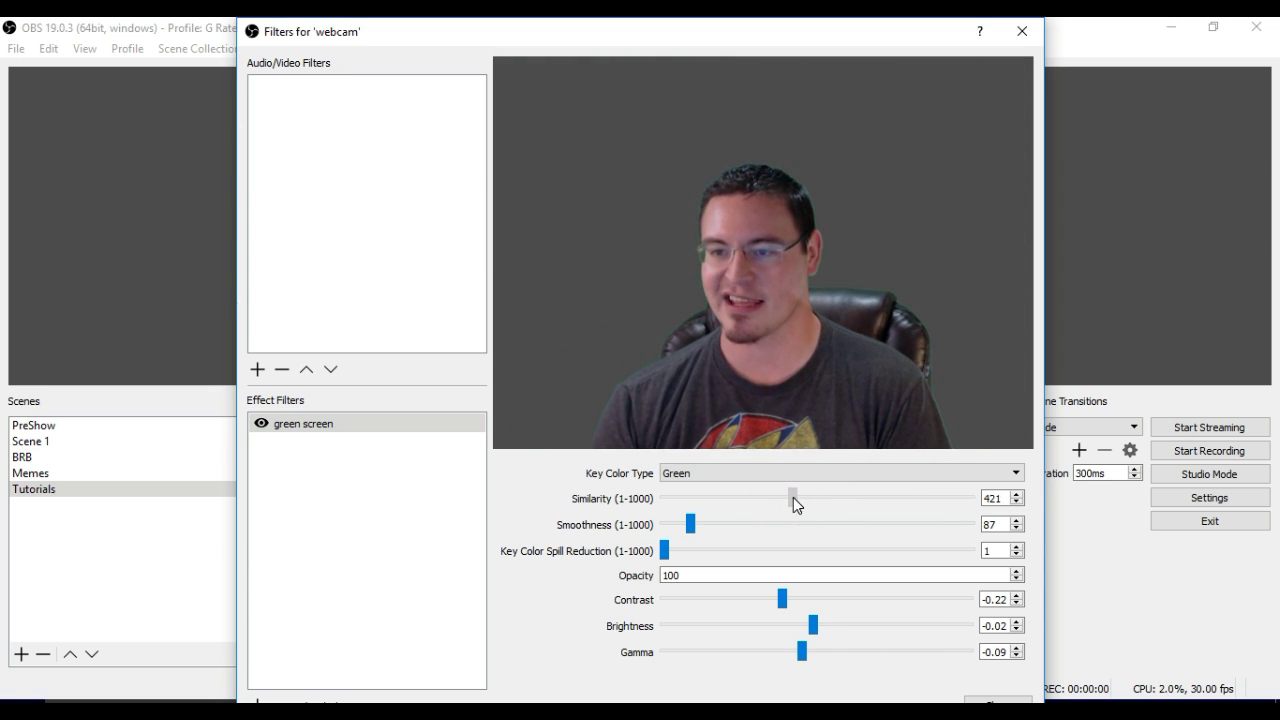
left_click_drag(793, 497, 797, 497)
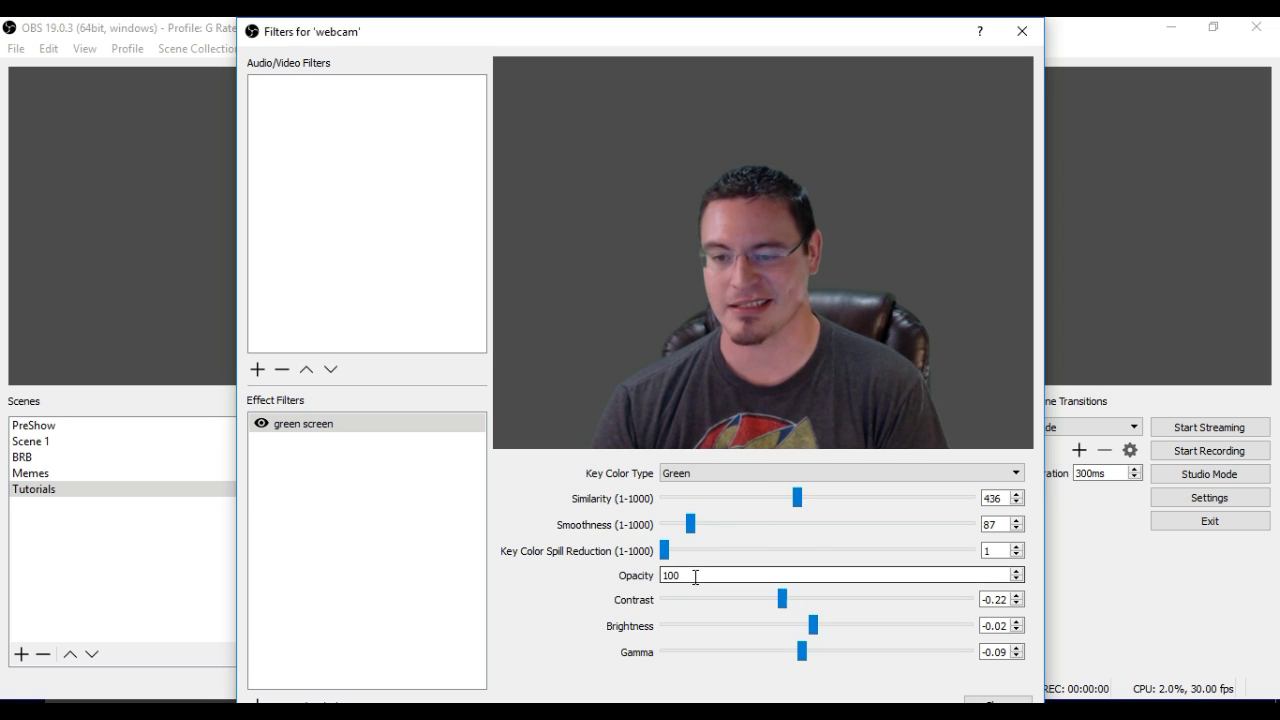
left_click_drag(663, 550, 696, 529)
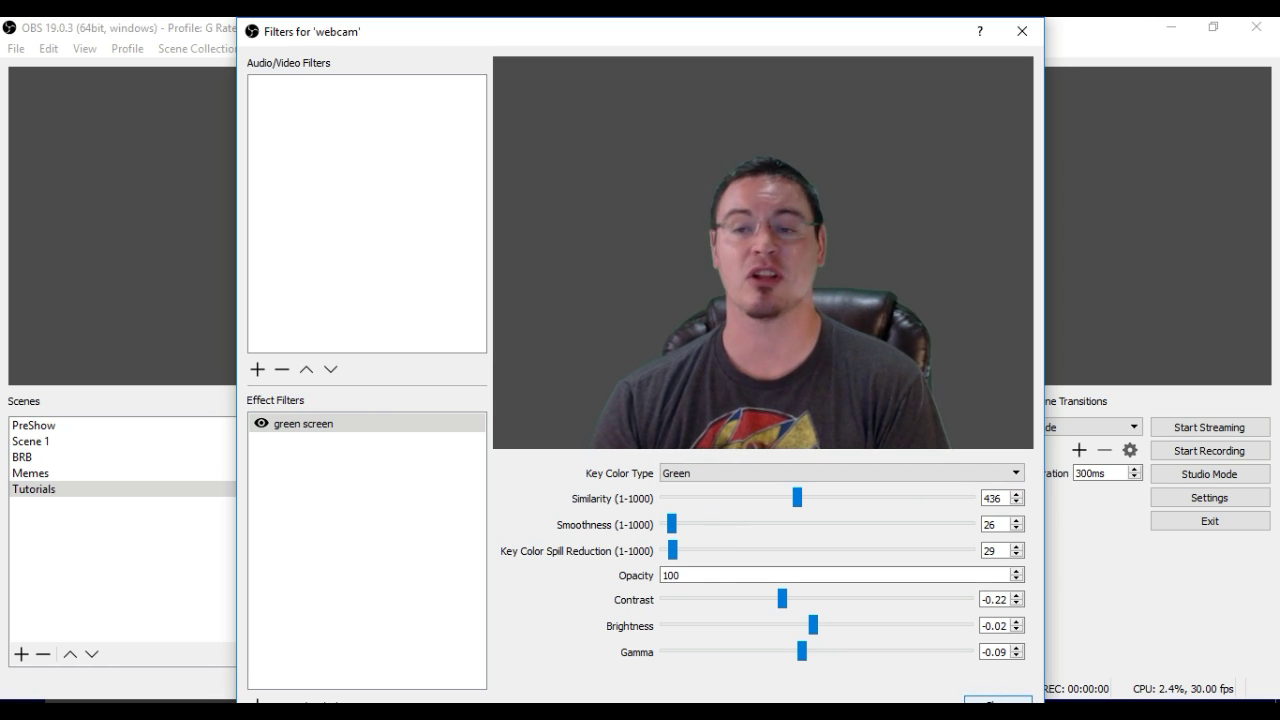
Close the webcam's filters window to view the keyed webcam in the scene
left_click(998, 702)
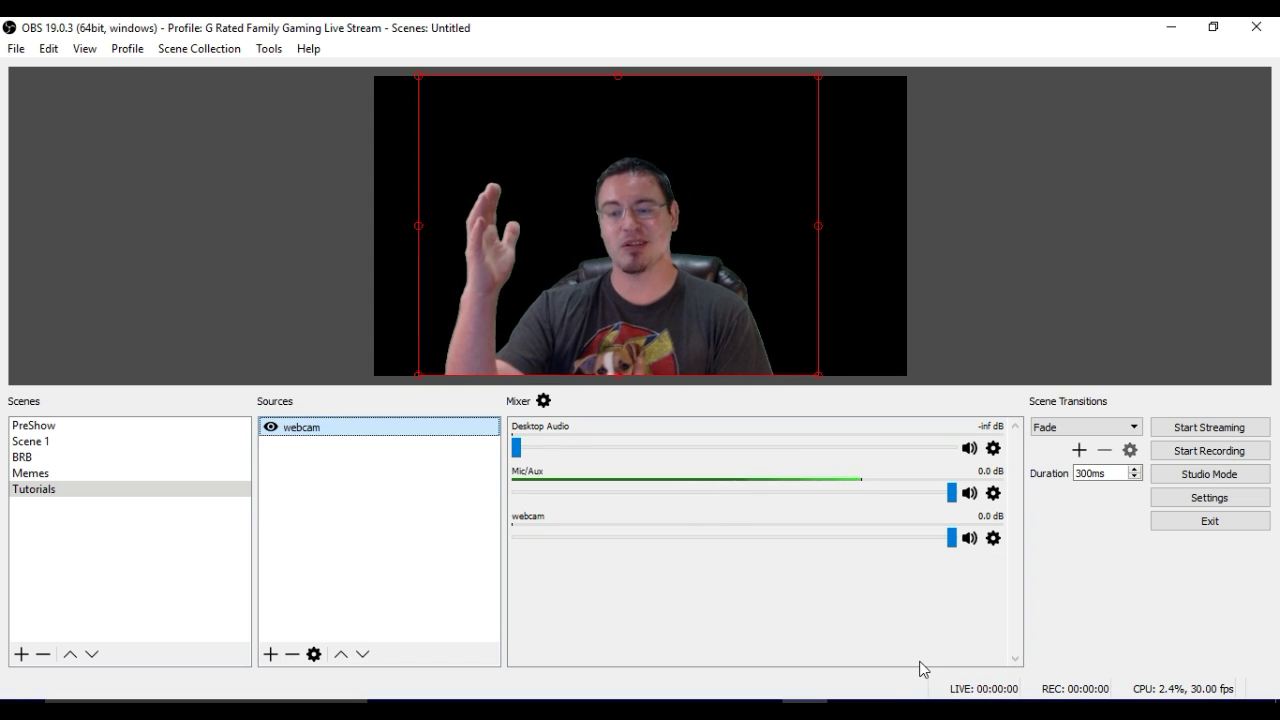